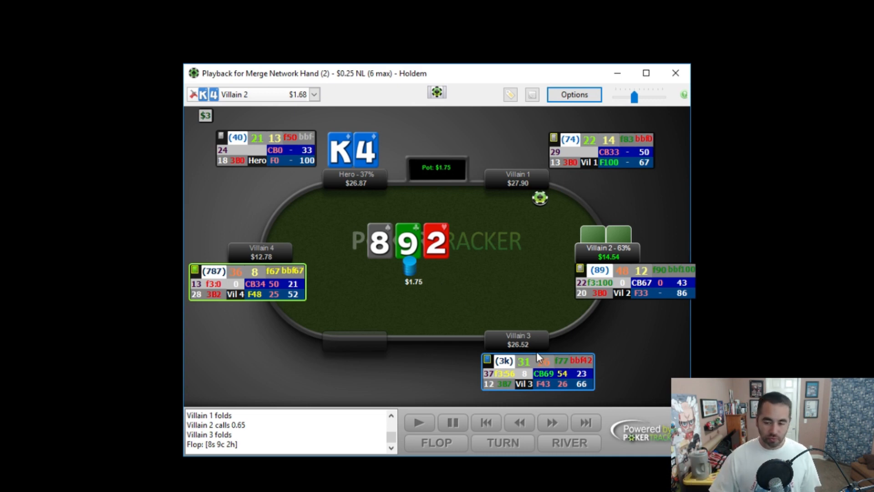
Switch to Flopzilla and load the CO open range from the Calling Ranges category.
key("alt+Tab")
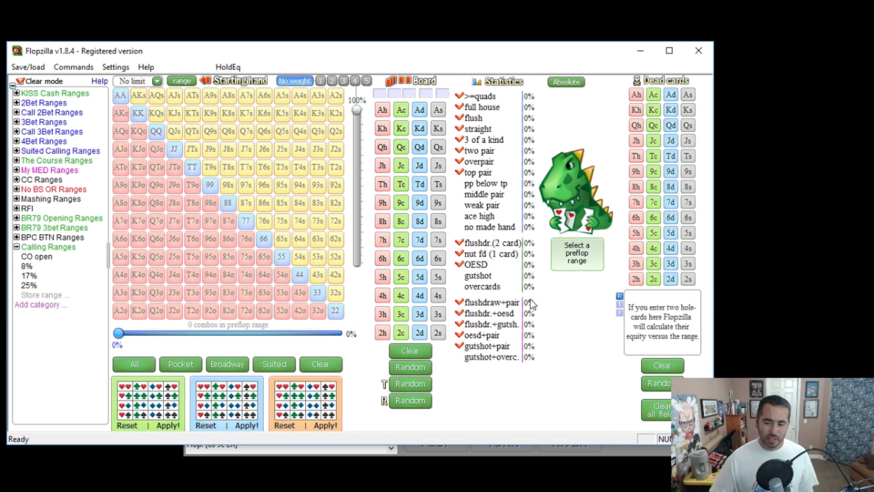
key("alt+Tab")
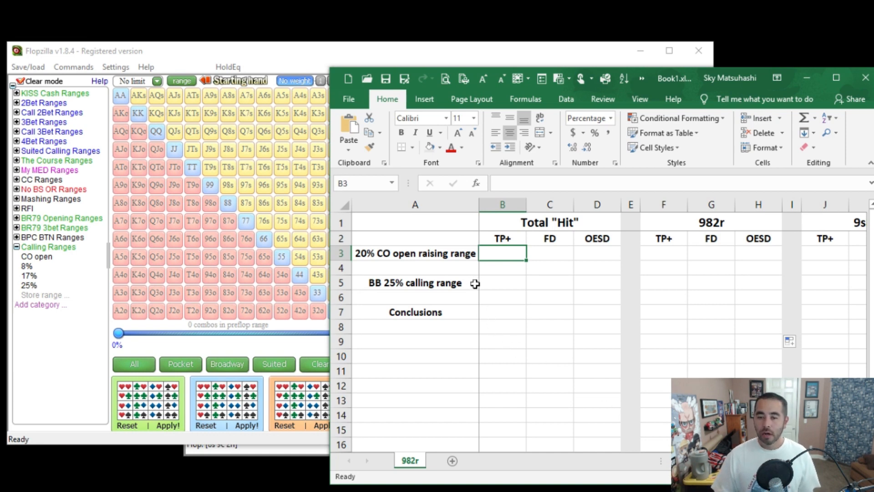
left_click(45, 258)
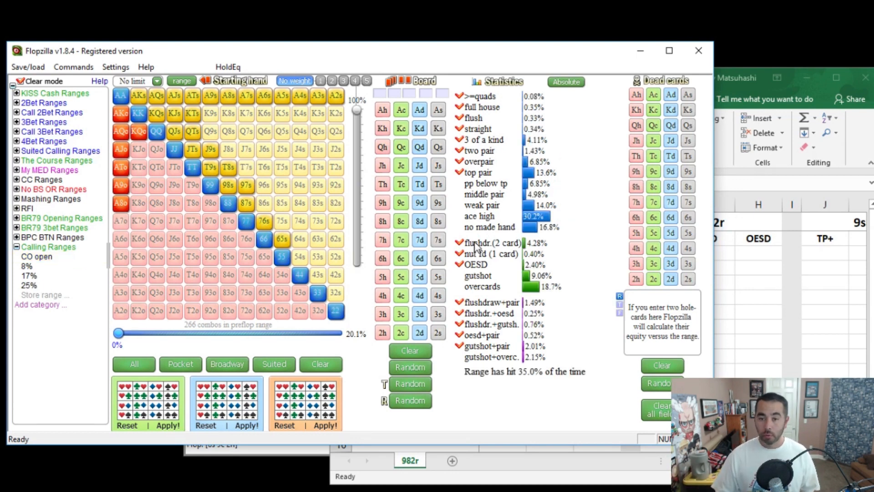
Exclude the flush draws, OESD and all checked combo draws from the hit statistics, leaving only top pair or better counted.
left_click(459, 242)
left_click(459, 253)
left_click(459, 265)
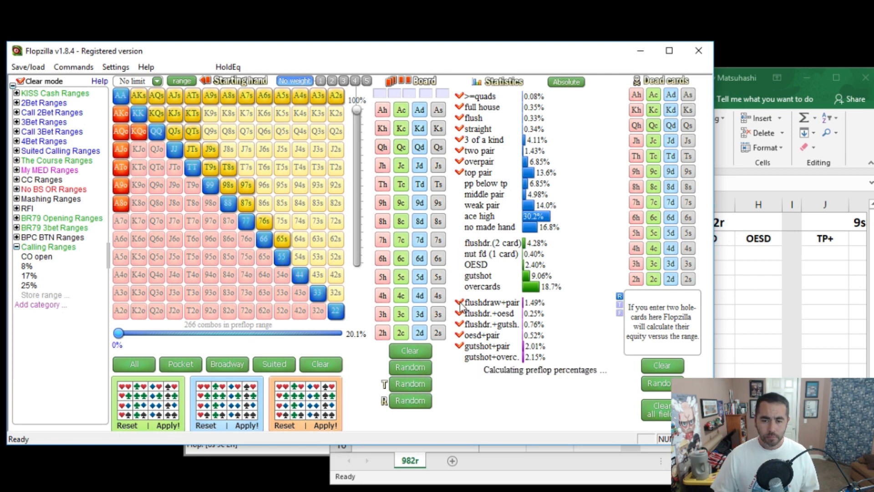
left_click(459, 302)
left_click(459, 313)
left_click(459, 324)
left_click(459, 335)
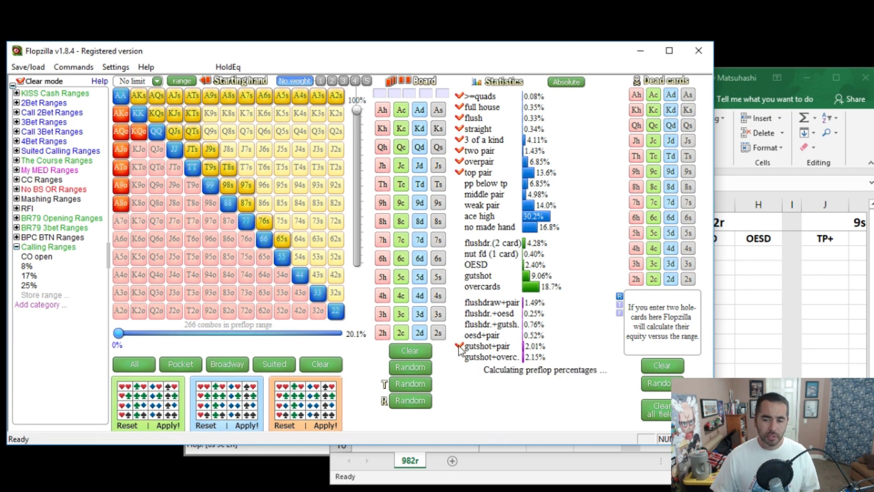
left_click(459, 346)
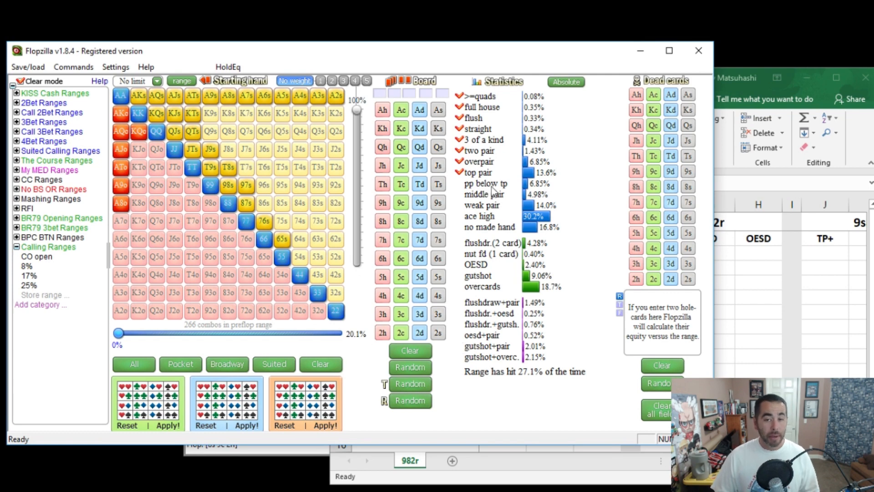
In the Excel sheet, enter the CO open raising range's Total "Hit" values: TP+ 27%, FD 4.7% and OESD 2.4%.
left_click(792, 342)
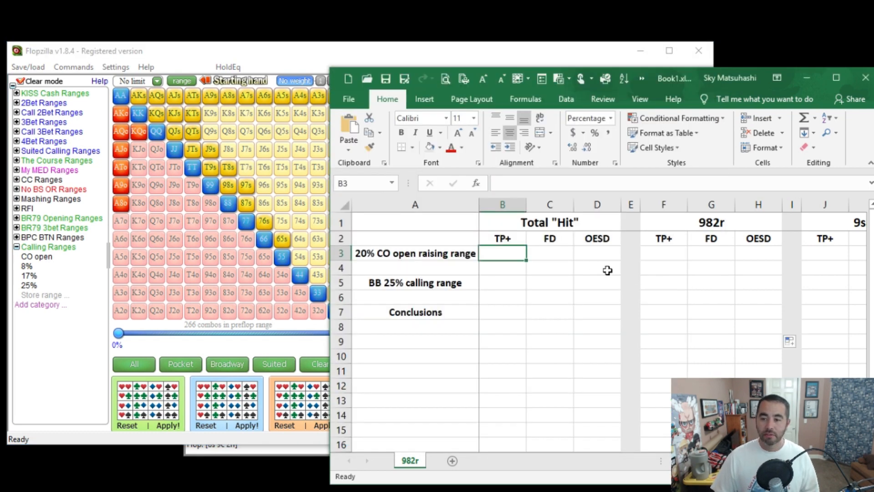
type("27")
key("Tab")
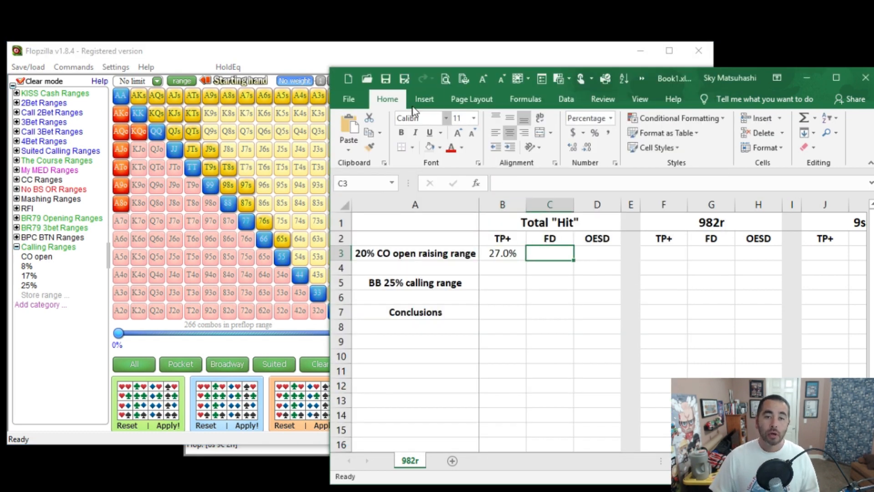
key("alt+Tab")
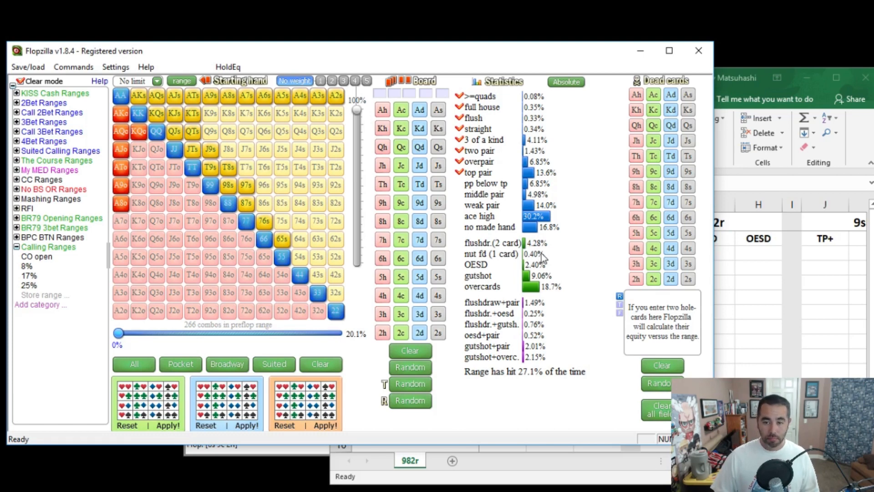
key("alt+Tab")
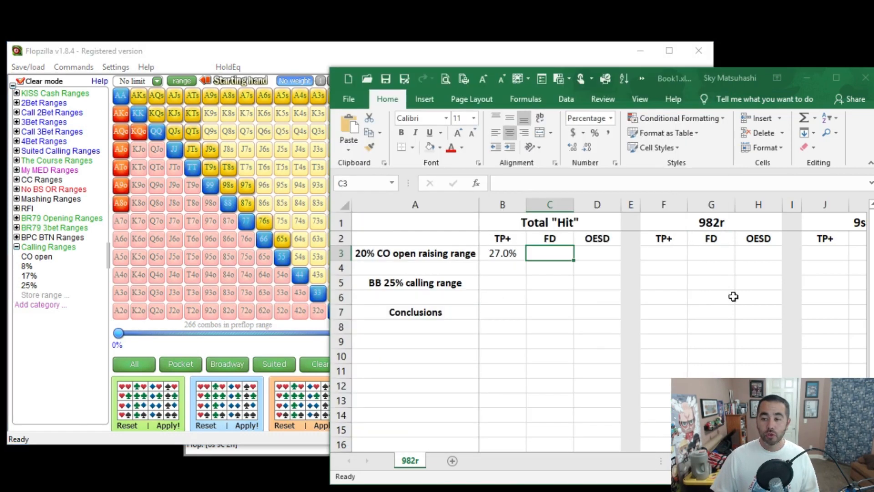
type("4.7")
key("Tab")
type("2.4")
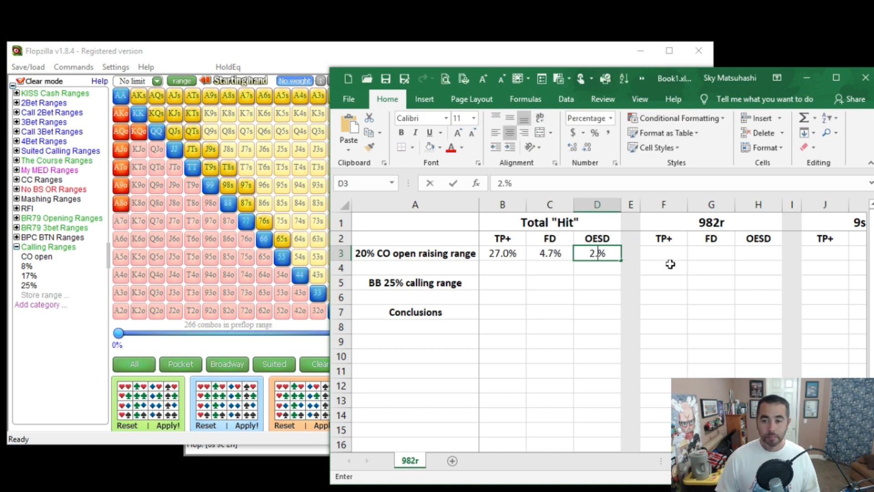
key("ctrl+Return")
key("Return")
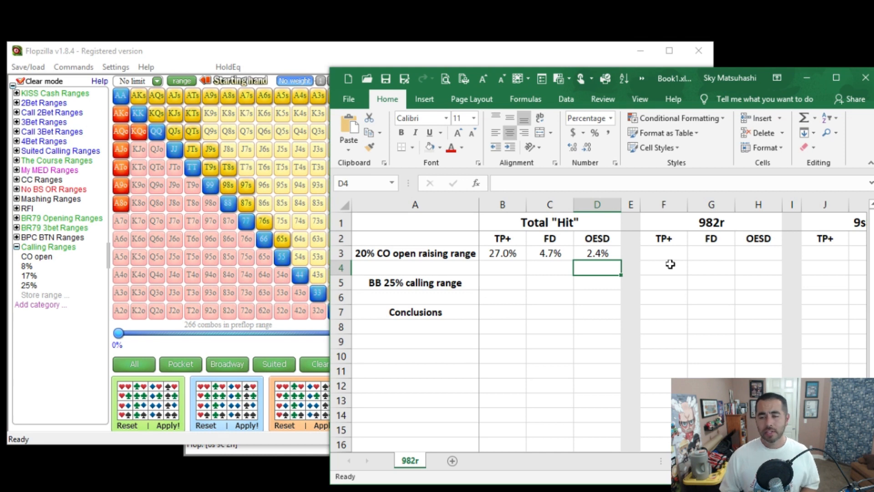
Load the 25% calling range in Flopzilla and enter 21.0% as the BB calling range's Total "Hit" TP+ value in Excel.
key("Down")
key("Left")
key("Left")
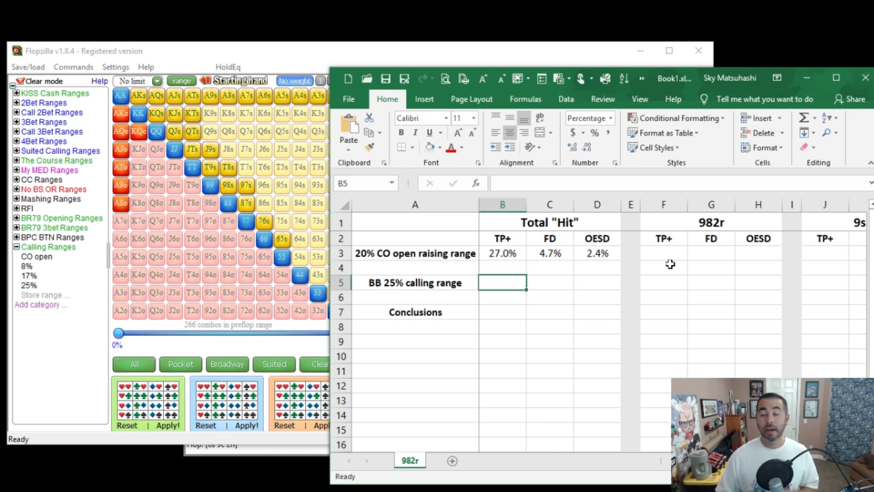
left_click(29, 285)
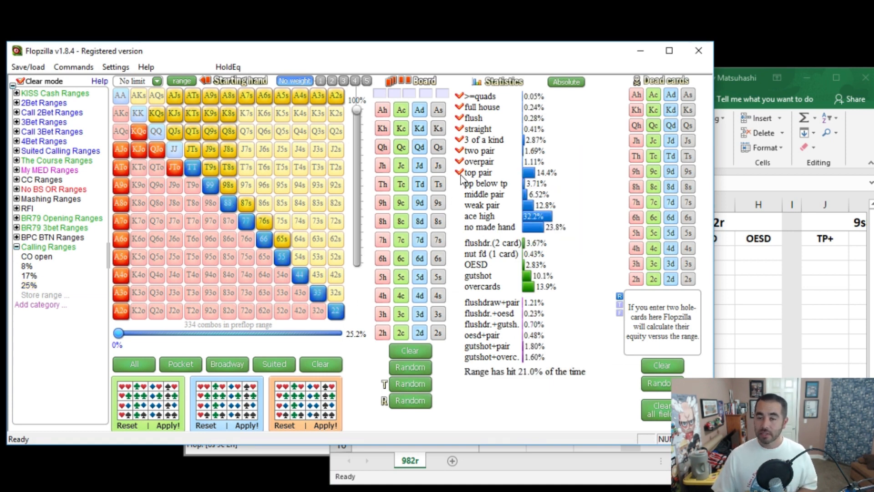
left_click(827, 353)
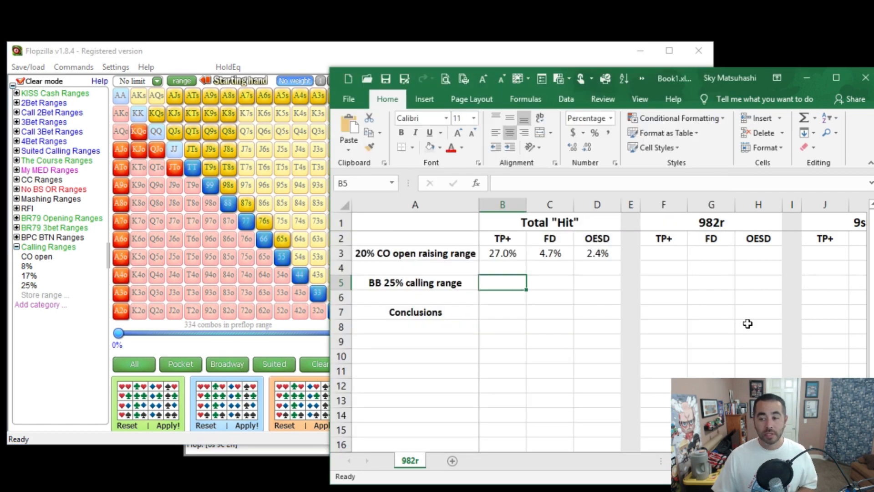
type("21.0%")
left_click(540, 286)
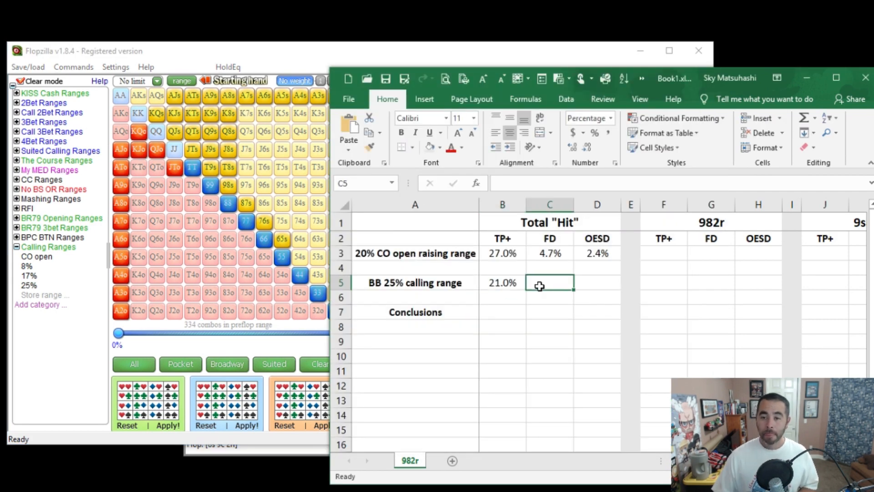
Read the draw percentages in Flopzilla and enter FD 4.1% and OESD 2.8% in Excel's BB calling range Total "Hit" cells.
left_click(299, 50)
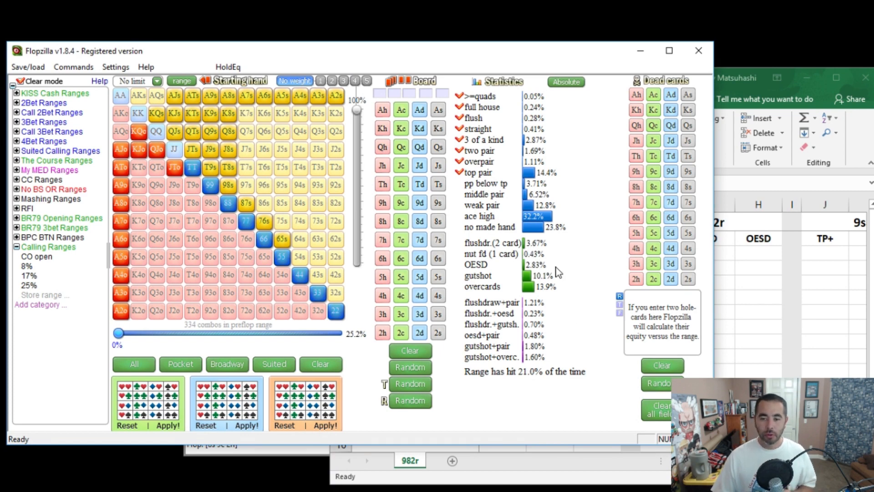
left_click(741, 307)
type("4.1")
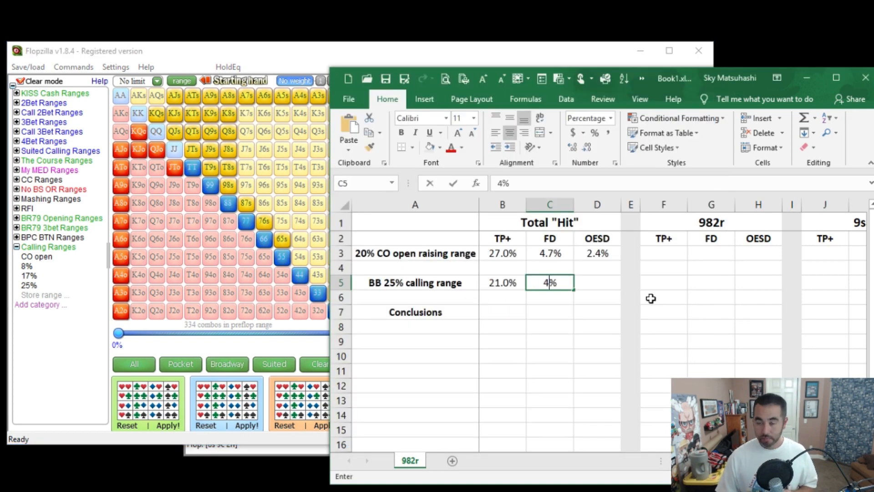
key("Tab")
type("2.8")
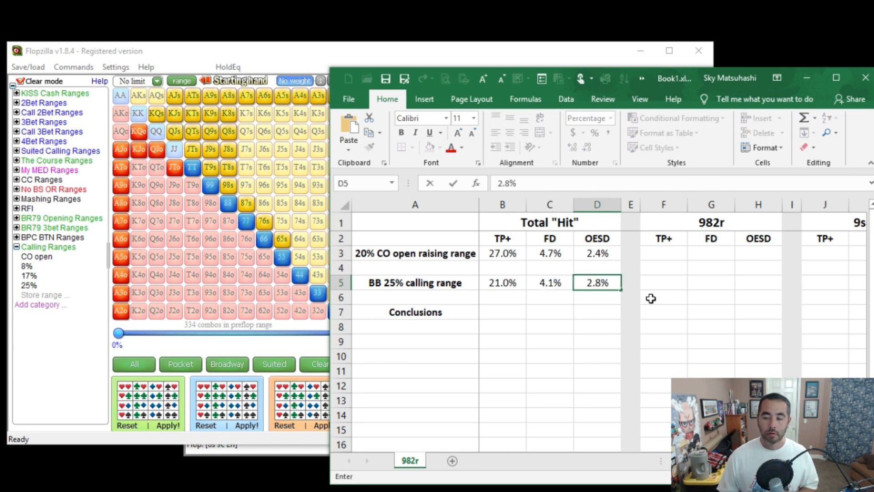
key("Return")
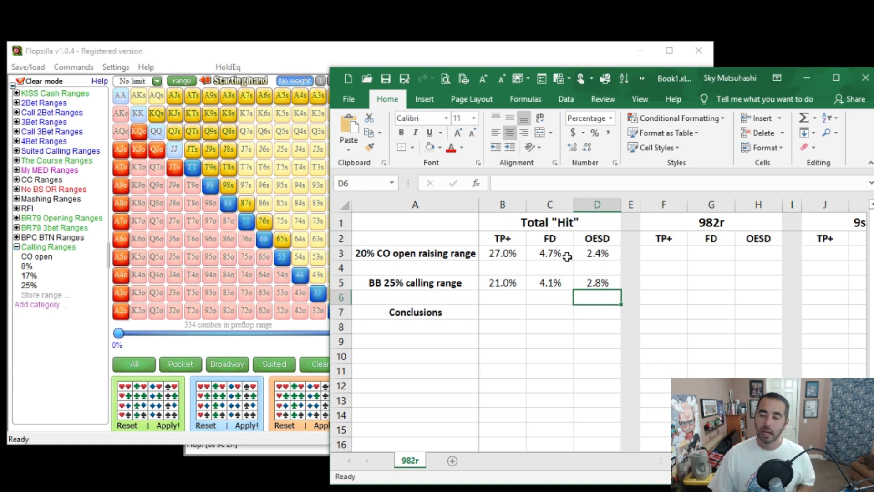
Select cell F3 for the 982r results in Excel and set Flopzilla's flop to 9h 8c 2d.
left_click(515, 257)
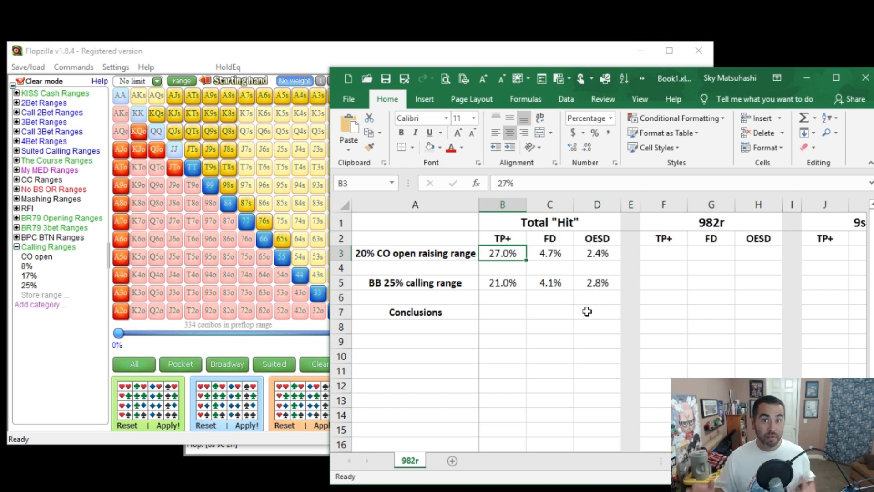
left_click(653, 252)
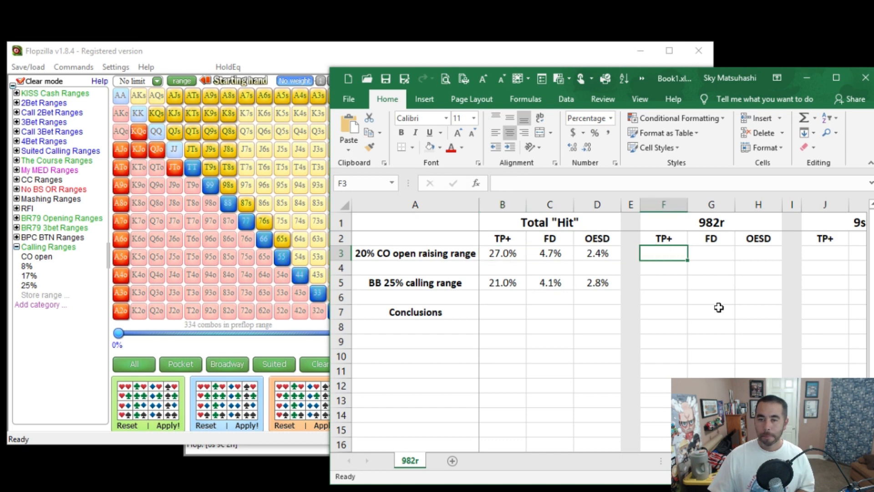
left_click(250, 63)
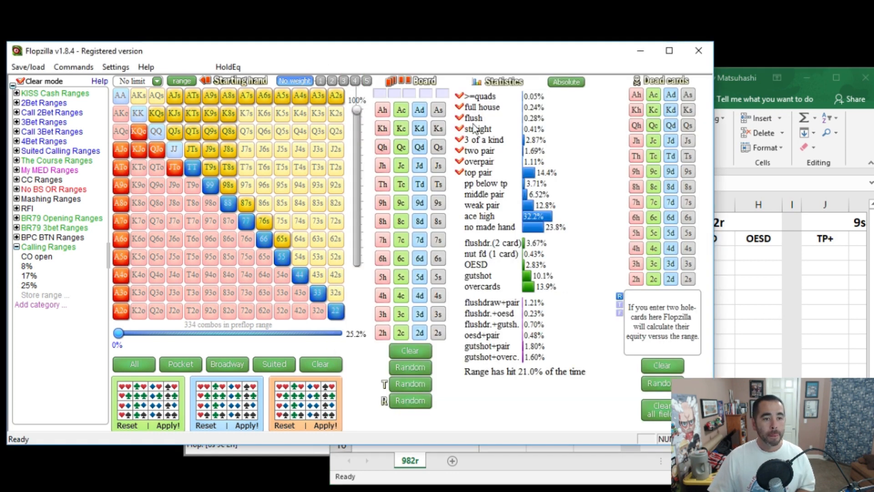
left_click(382, 203)
left_click(401, 221)
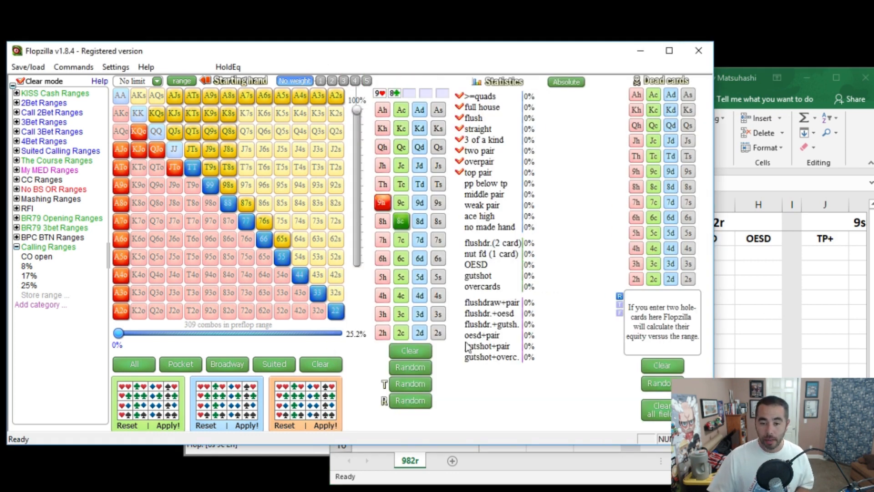
left_click(420, 333)
key("alt+Tab")
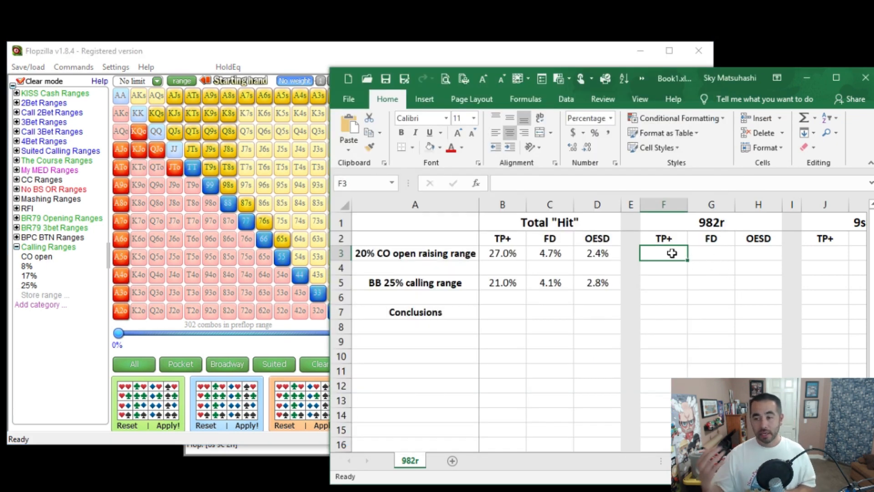
Load the CO open range in Flopzilla and remove OESD, oesd+pair and gutshot+pair from the statistics filters.
left_click(433, 61)
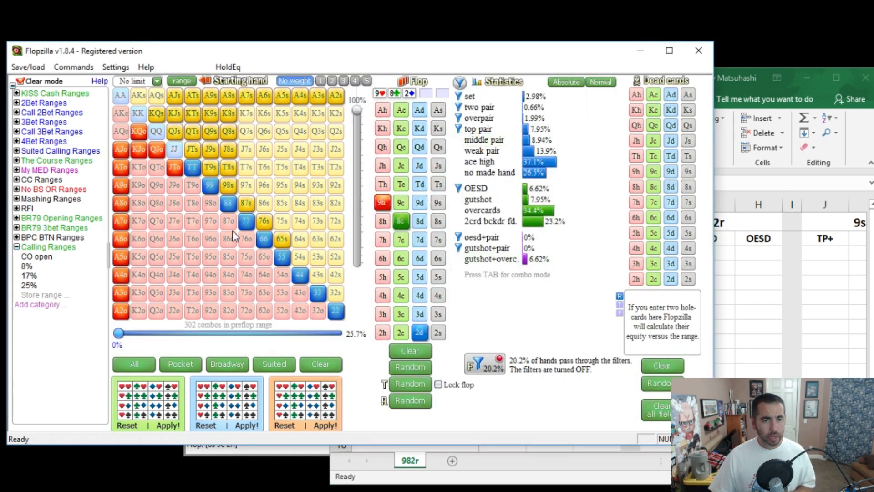
left_click(42, 258)
left_click(42, 256)
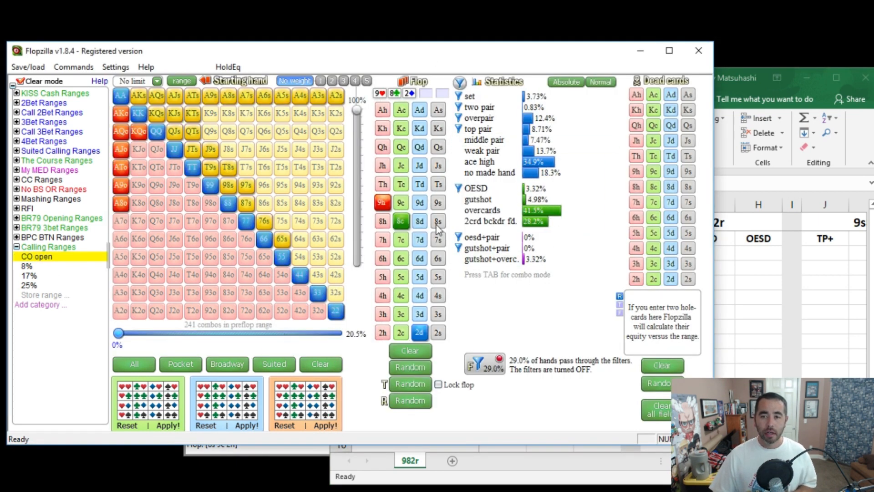
left_click(461, 191)
left_click(459, 237)
left_click(458, 248)
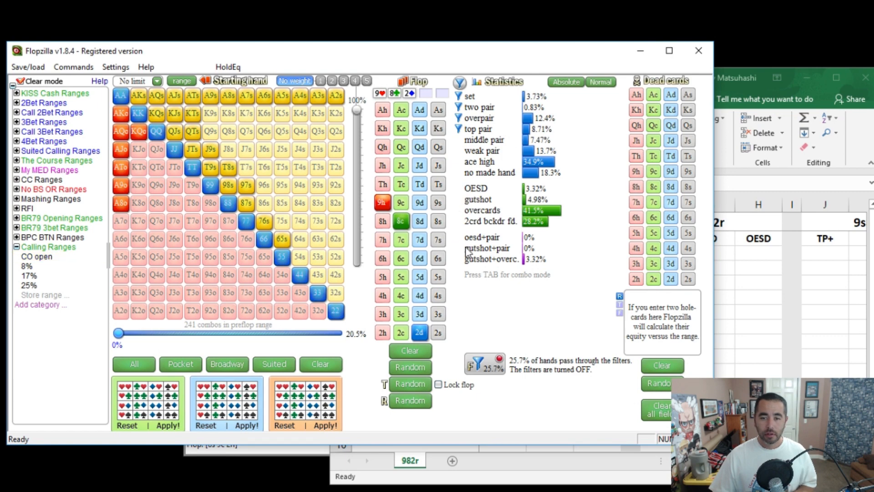
Enter the CO open raising range's 982r values in Excel: TP+ 26.0% and OESD 3.3%, checking the OESD statistic in Flopzilla.
left_click(756, 304)
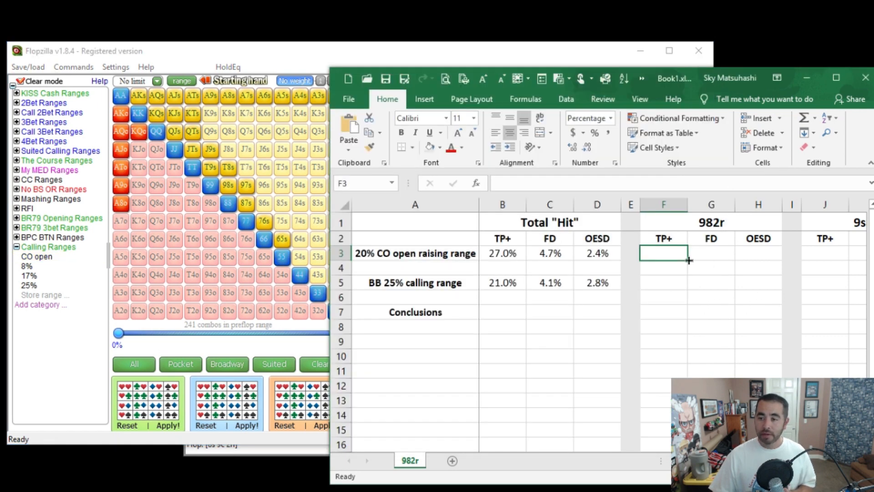
type("26.0")
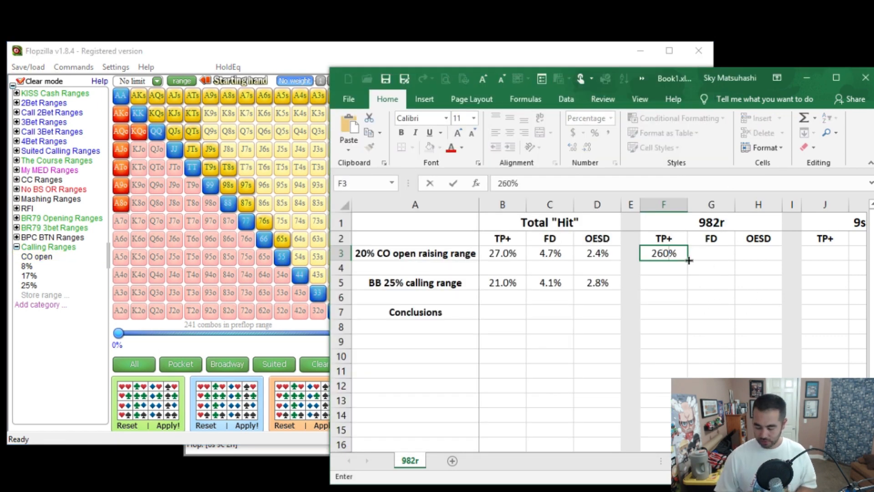
key("Tab")
left_click(229, 57)
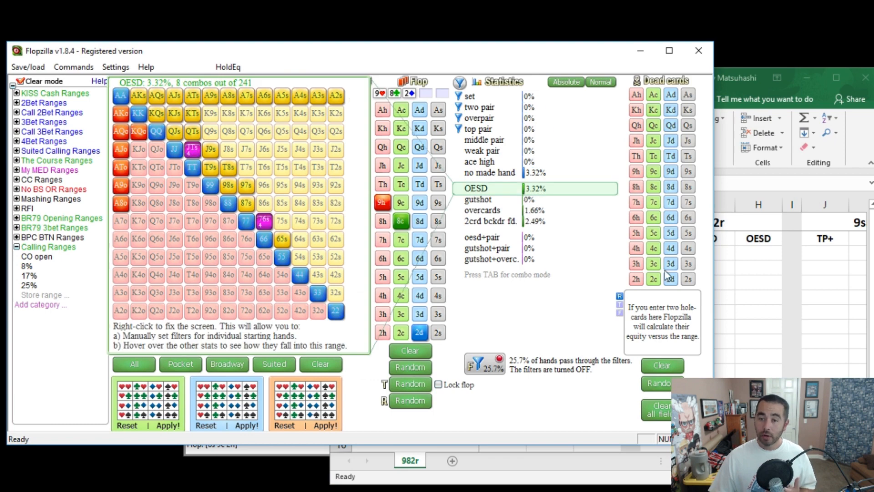
key("alt+Tab")
left_click(756, 252)
type("3.3%")
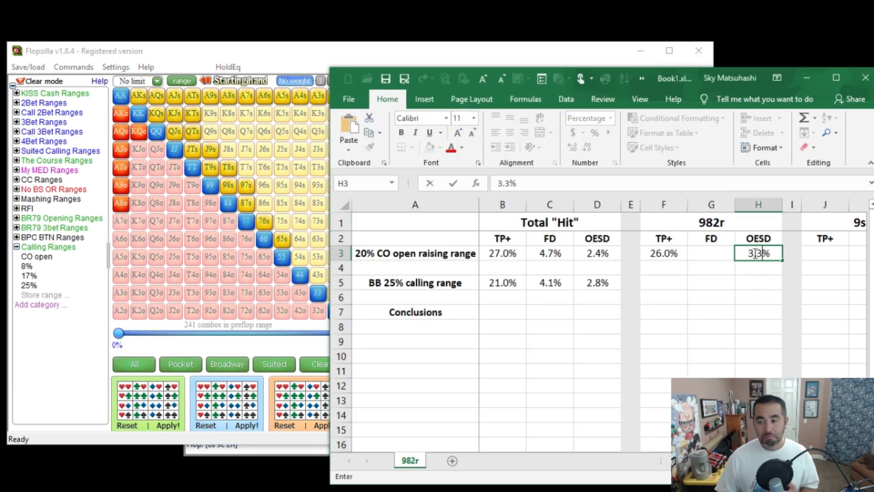
key("Return")
Load the 25% calling range in Flopzilla and enter 14% as the BB calling range's 982r TP+ value in Excel.
key("Down")
key("Left")
key("Left")
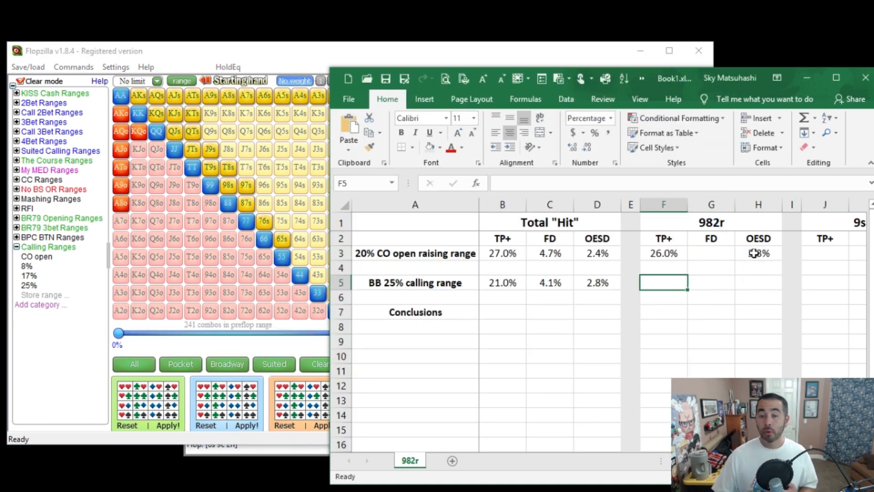
left_click(30, 284)
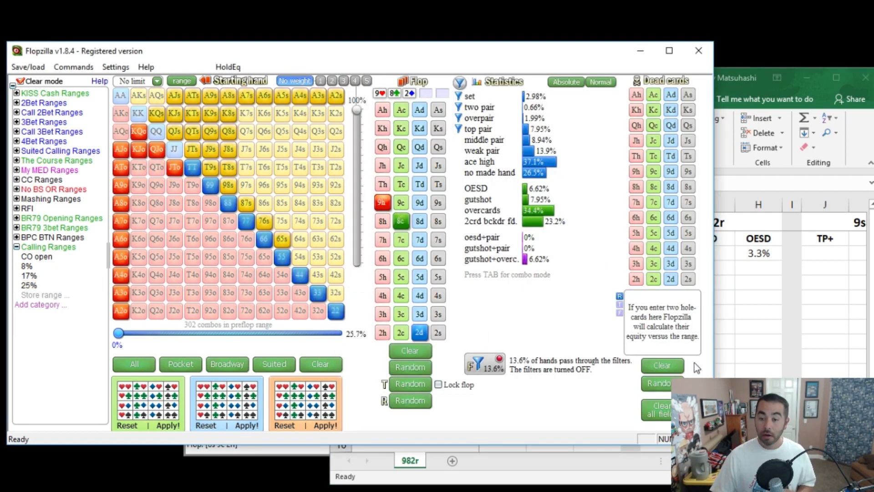
left_click(803, 354)
type("14%")
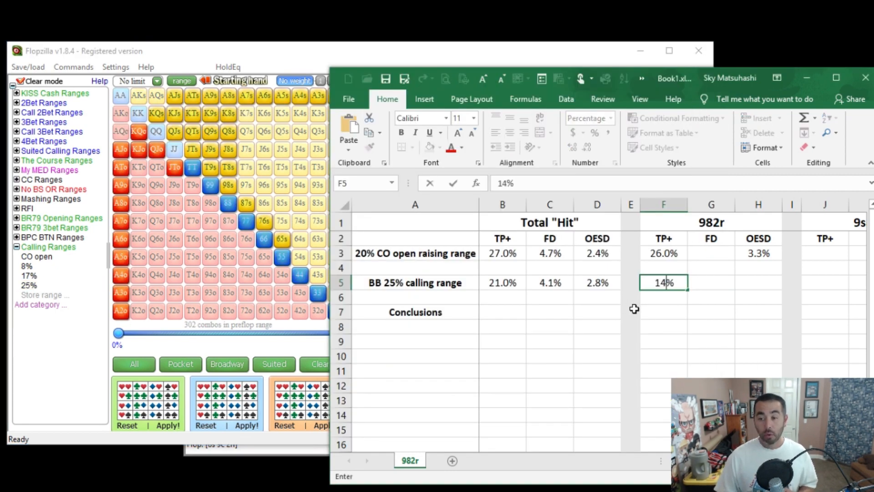
key("Tab")
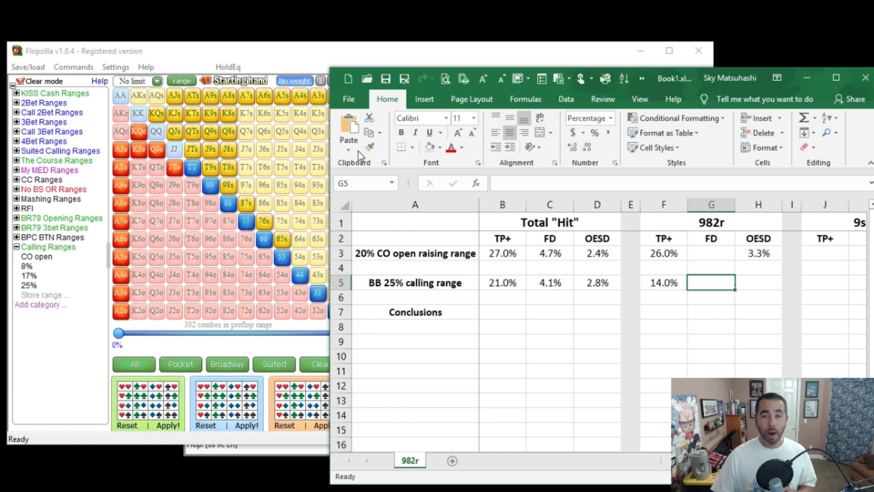
Read the BB calling range's OESD statistic in Flopzilla and enter 6.6% in its 982r OESD cell in Excel.
left_click(304, 66)
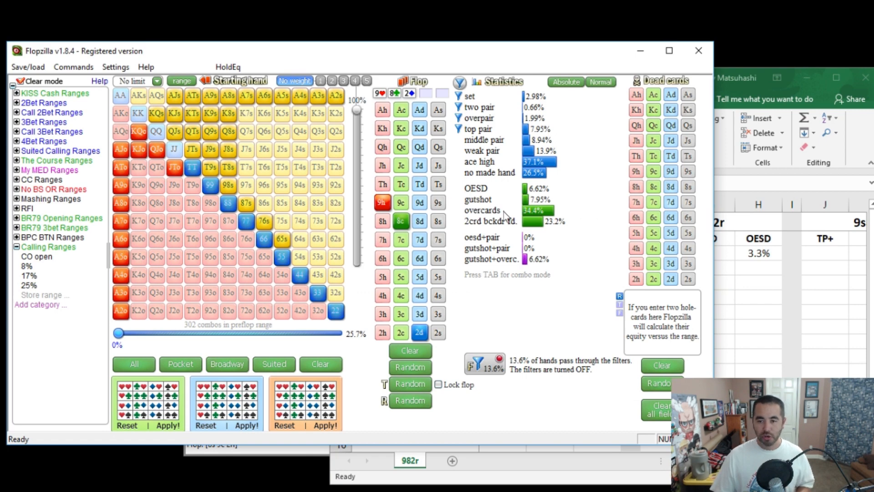
left_click(769, 261)
left_click(764, 284)
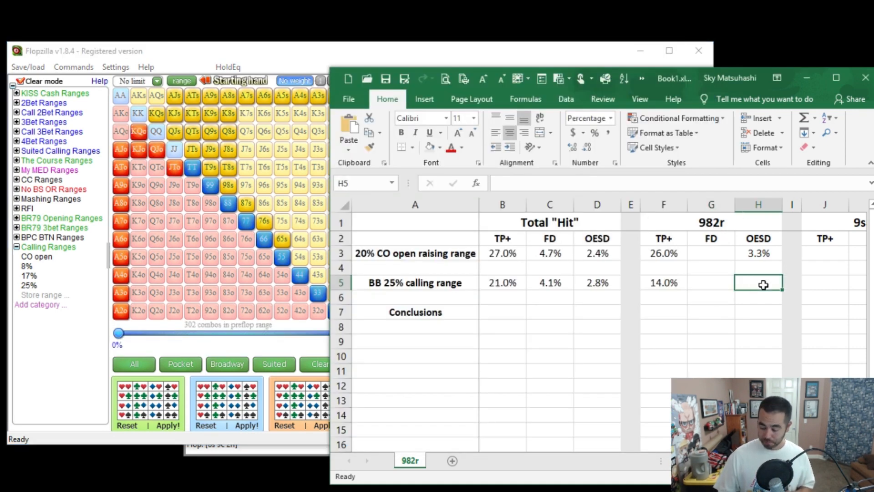
type("6.6")
key("Tab")
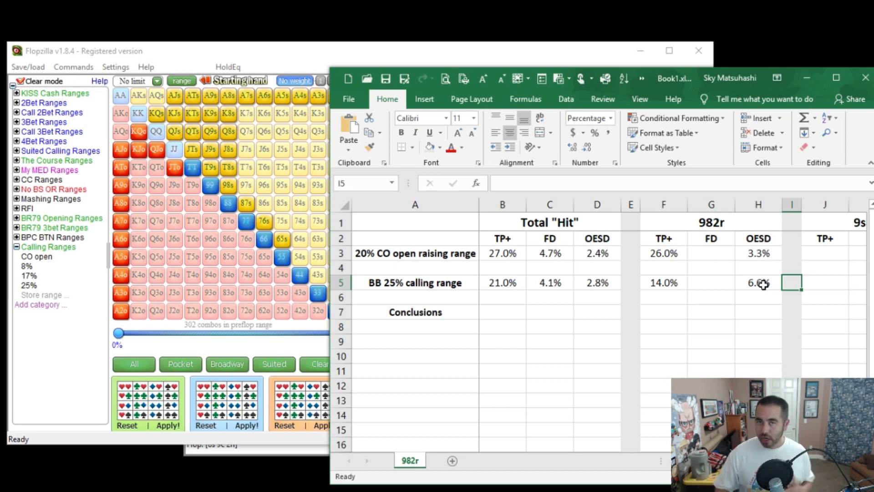
Select the CO open raising range's TP+ cell under the 9s8s2d heading.
key("Right")
key("Right")
key("Right")
key("Right")
key("Right")
key("Right")
key("Right")
key("Right")
key("Right")
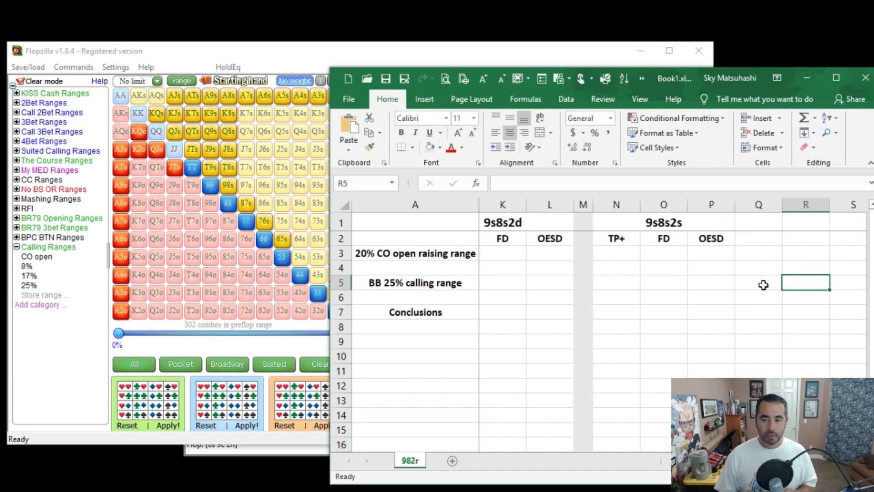
key("Left")
key("Left")
key("Left")
key("Left")
key("Left")
key("Left")
key("Left")
key("Left")
key("Up")
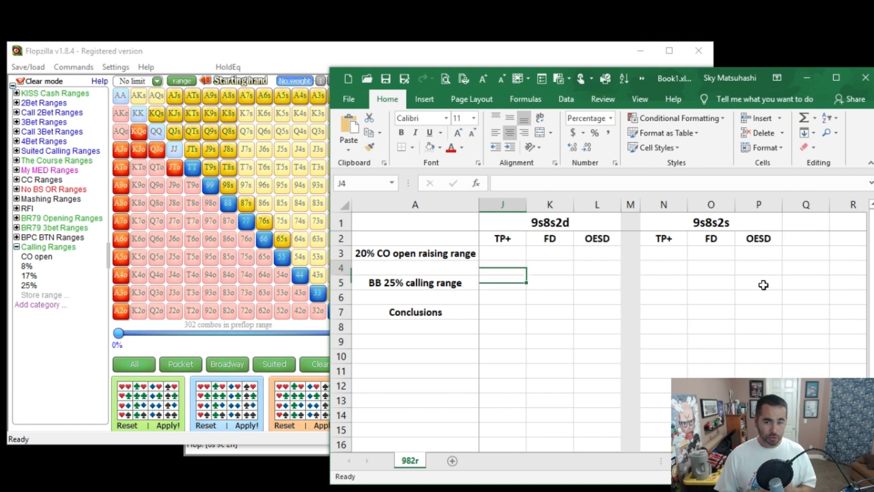
key("Up")
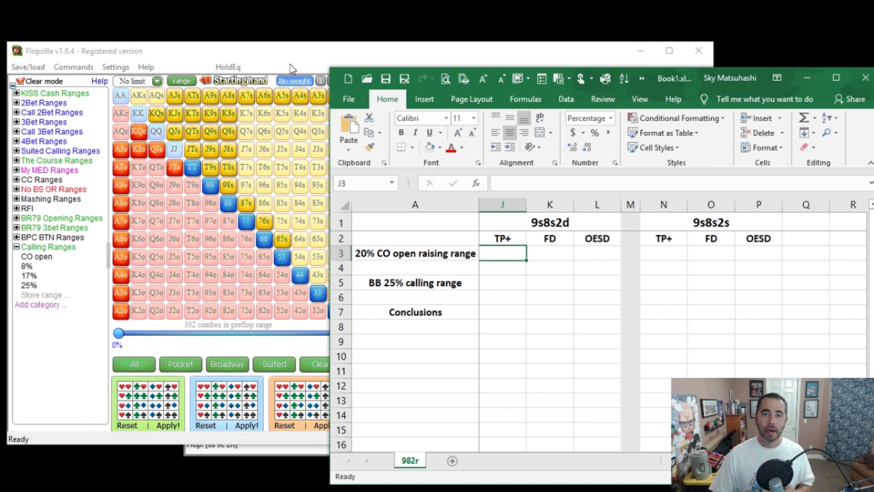
Switch to Flopzilla, replace 9h with 9c on the flop and load the CO open range.
left_click(310, 51)
left_click(382, 207)
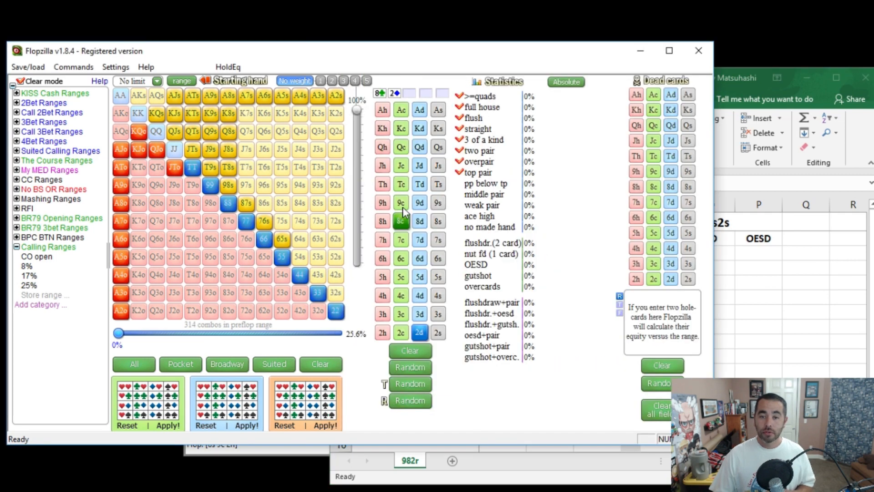
left_click(400, 204)
left_click(38, 257)
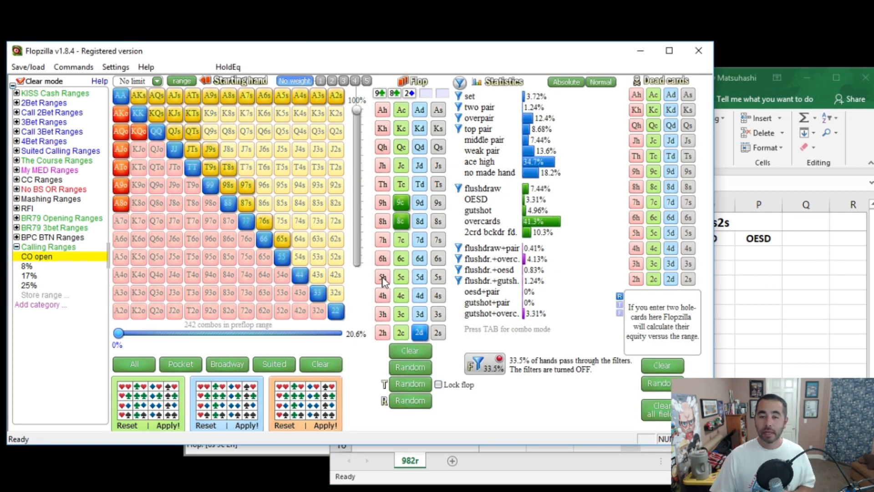
Remove flushdraw and the flushdraw+pair, +overcards, +oesd and +gutshot combinations from the statistics filters.
left_click(458, 189)
left_click(458, 249)
left_click(458, 259)
left_click(457, 269)
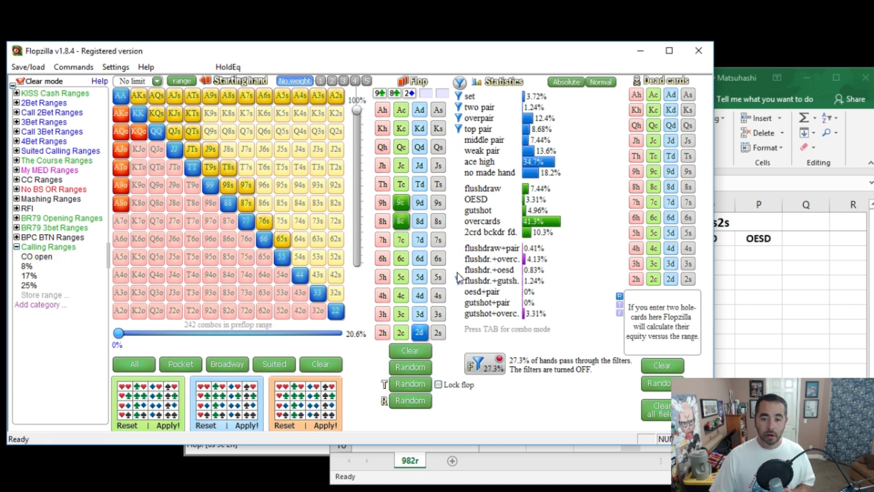
left_click(460, 283)
Enter the CO open raising range's 9s8s2d values in Excel: TP+ 26%, FD 7.4% and OESD 3.3%, checking the draws in Flopzilla.
left_click(789, 325)
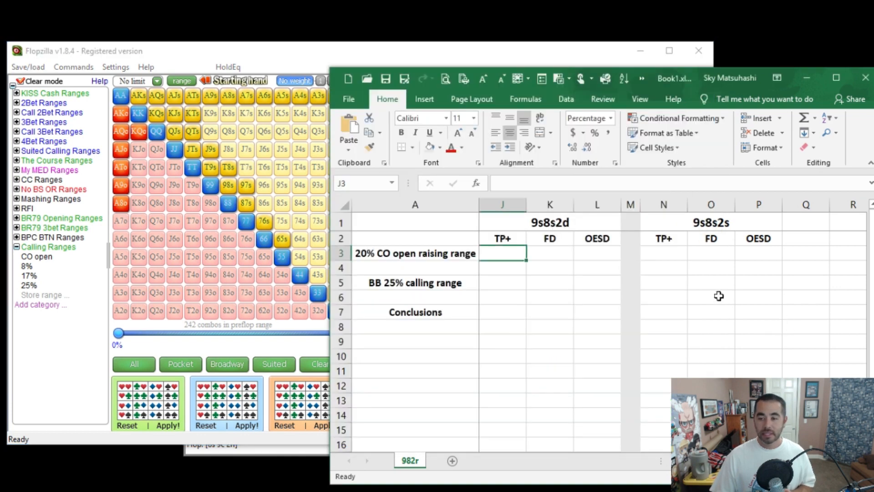
type("26")
key("Tab")
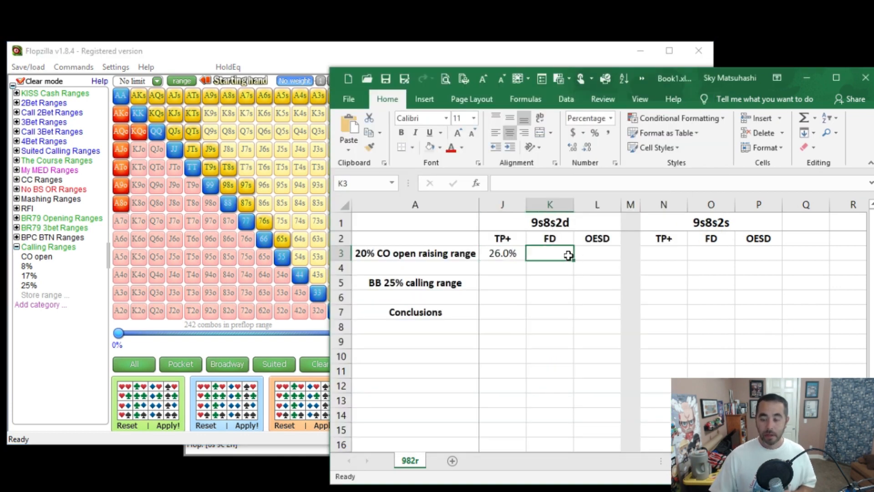
key("Tab")
key("Left")
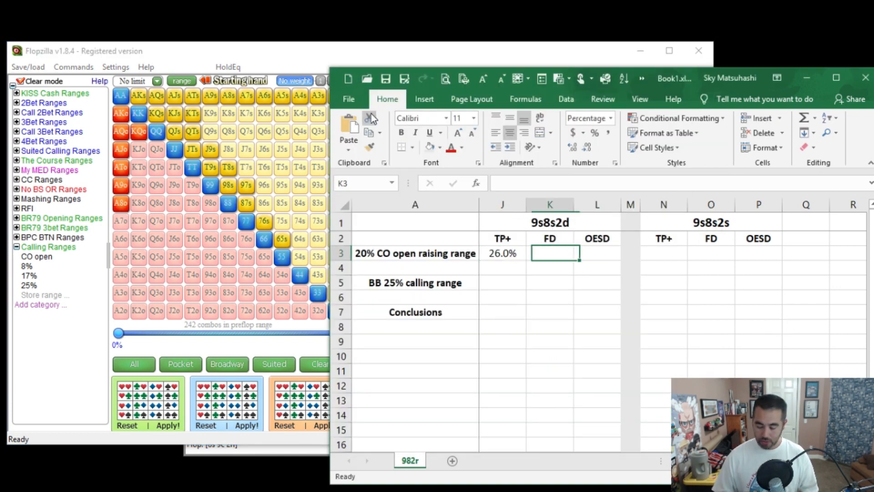
left_click(235, 63)
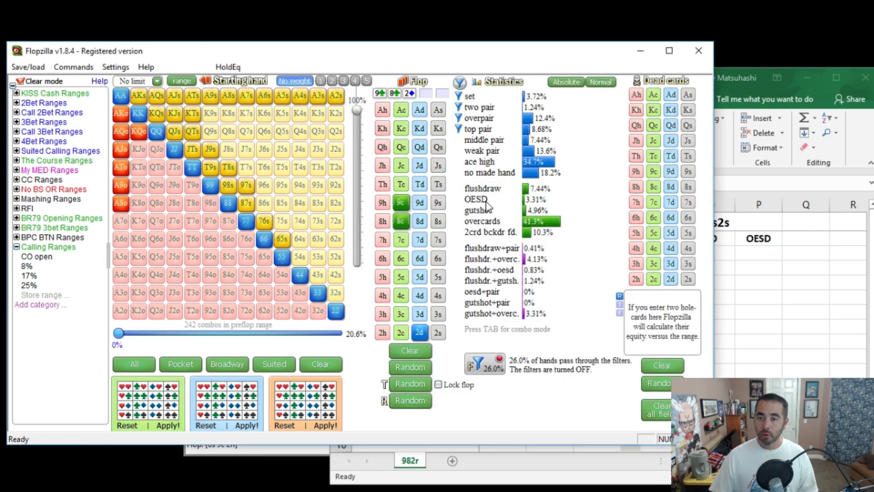
key("alt+Tab")
type("7.4")
key("Tab")
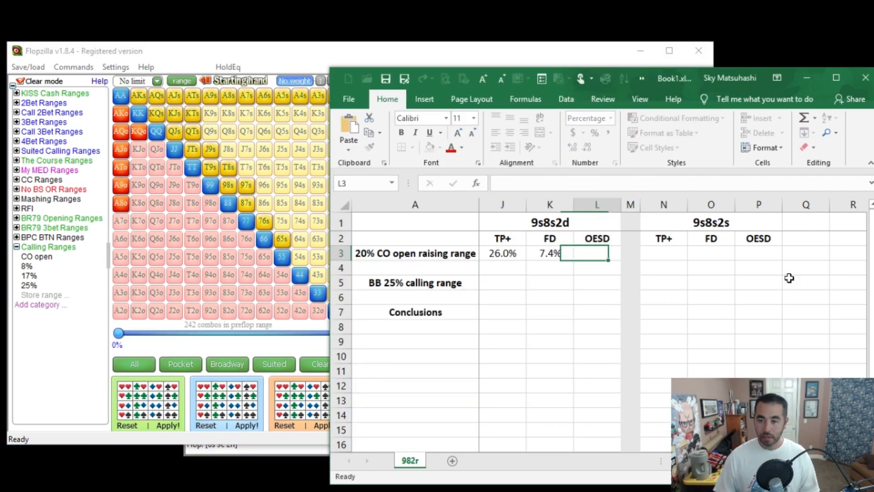
type("3.3")
key("Return")
Load the 25% calling range in Flopzilla and enter 14% as the BB calling range's 9s8s2d TP+ value in Excel.
key("Down")
key("Left")
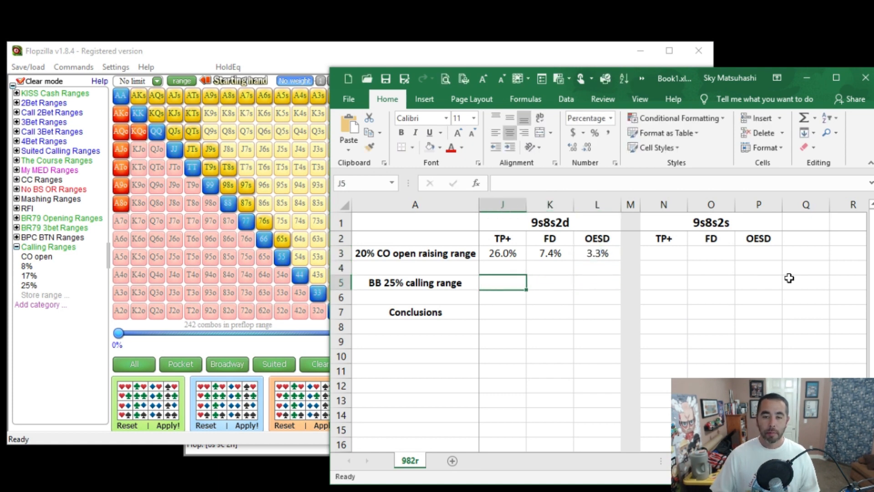
left_click(28, 285)
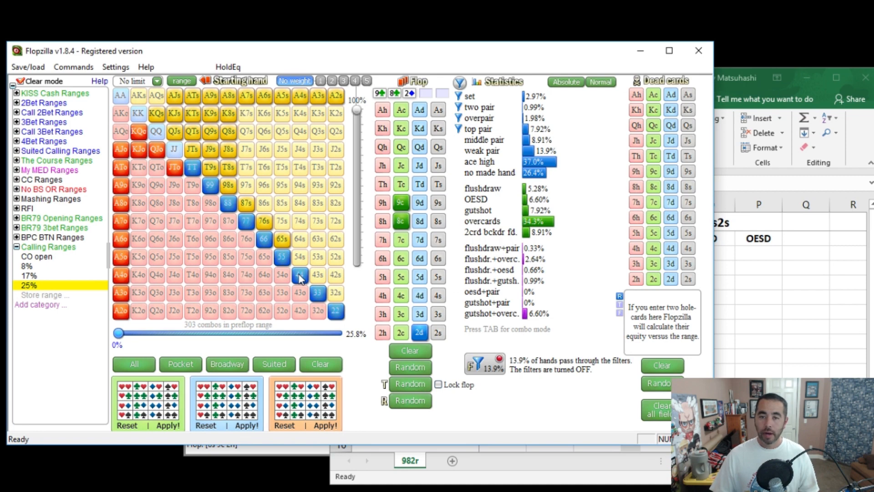
key("alt+Tab")
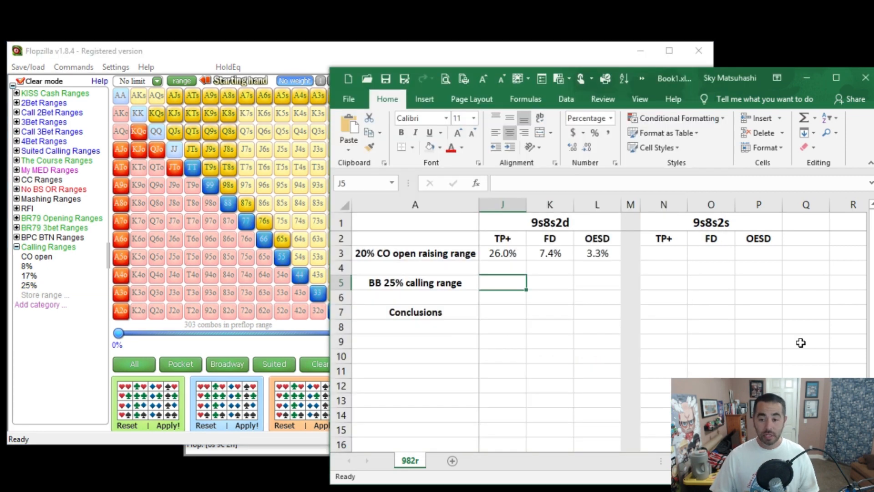
type("14%")
key("Tab")
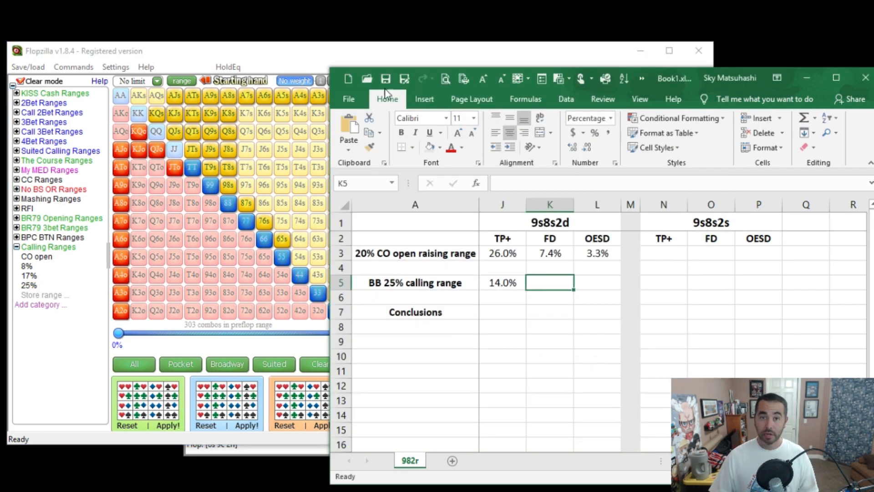
Read the draw statistics in Flopzilla and enter FD 5.3% and OESD 6.6% in the BB calling range's 9s8s2d cells in Excel.
left_click(365, 59)
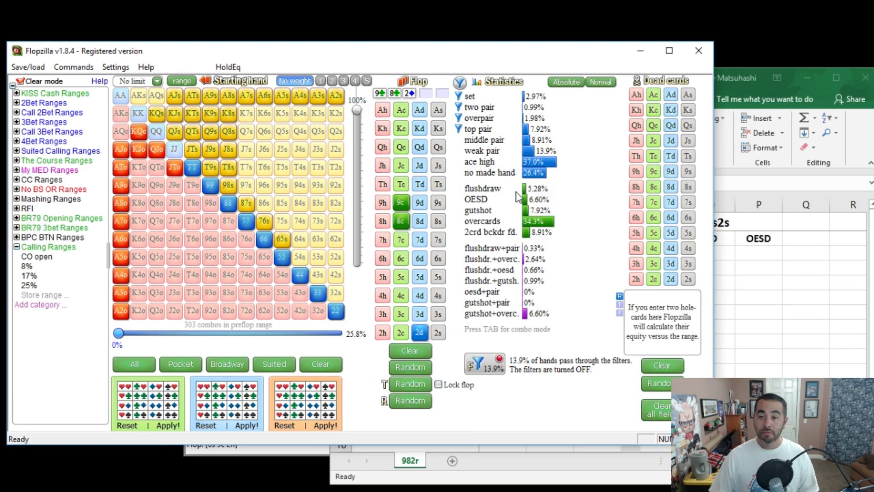
key("alt+Tab")
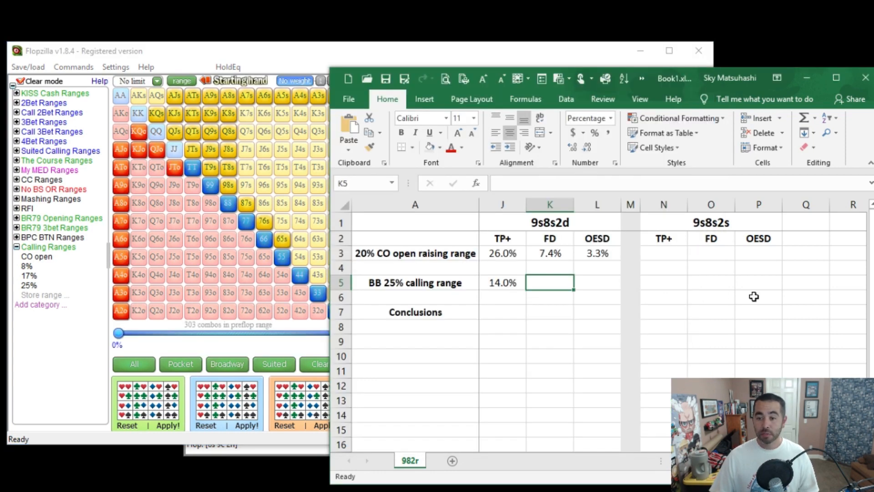
type("5.3")
key("Tab")
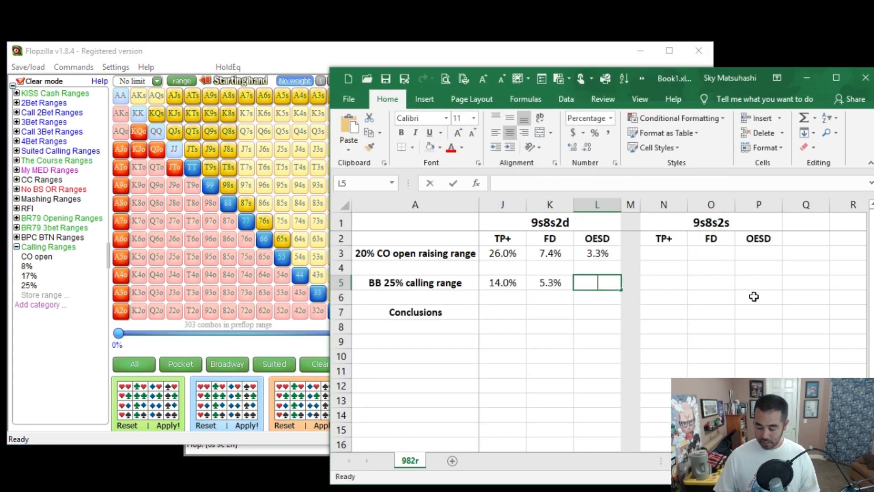
type("6.6")
key("Tab")
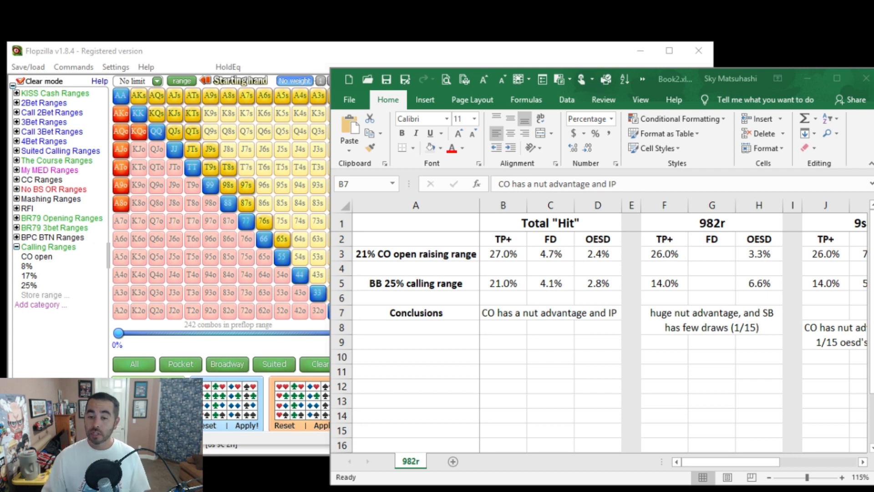
Review the Total "Hit" conclusion and compare the TP+ percentages of the CO raising and BB calling ranges.
left_click(562, 351)
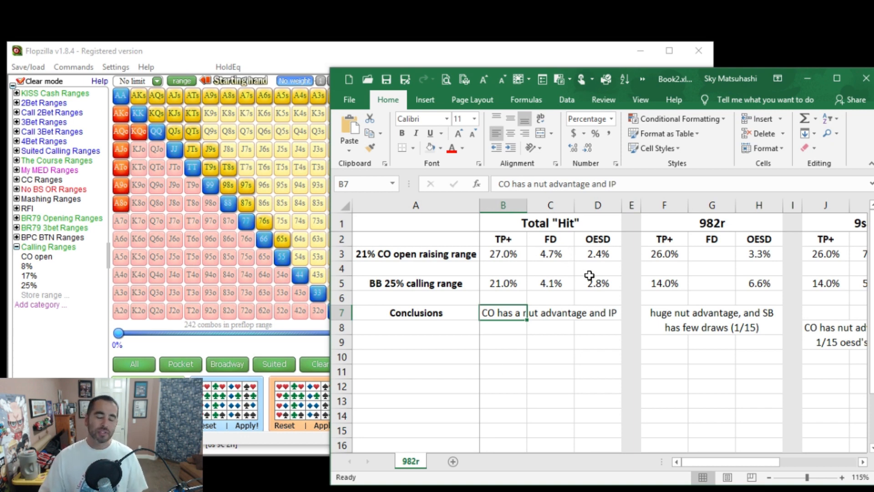
left_click(516, 255)
left_click(511, 282)
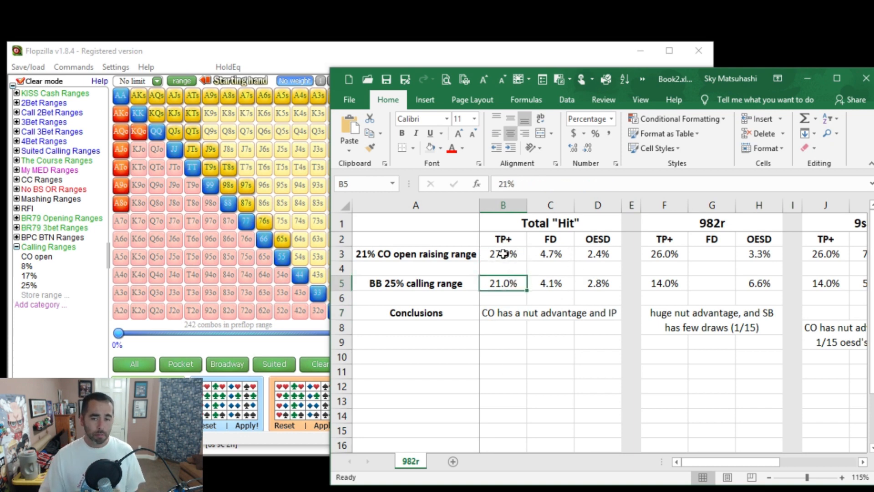
left_click(503, 254)
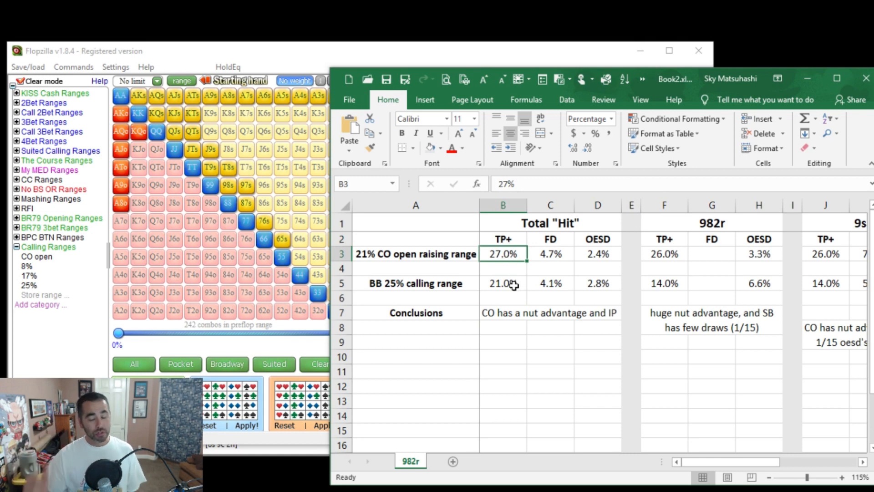
Examine the 982r conclusion alongside the conclusions for the other flops.
left_click(667, 325)
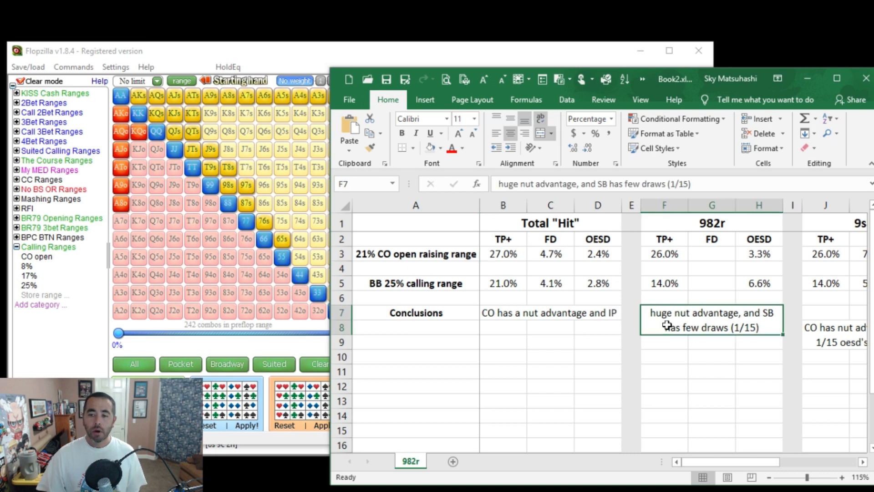
key("Right")
key("Right")
key("Right")
key("Right")
key("Right")
key("Right")
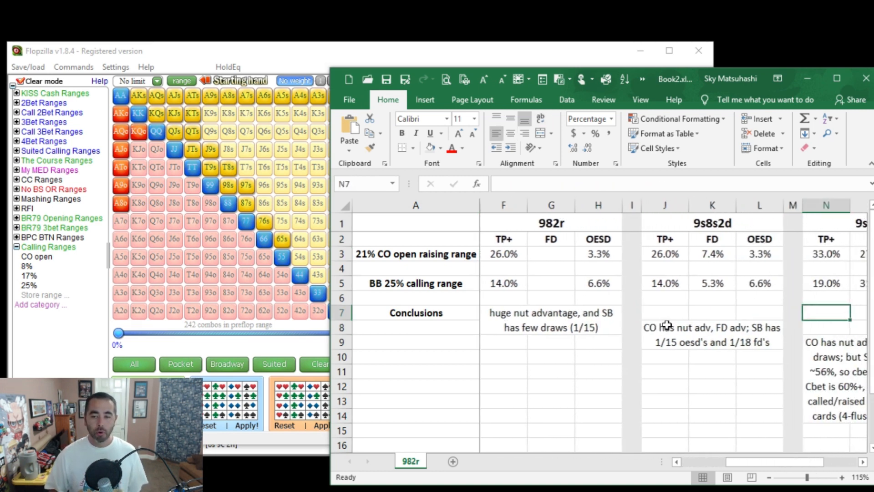
key("Left")
key("Left")
key("Left")
key("Left")
key("Left")
key("Left")
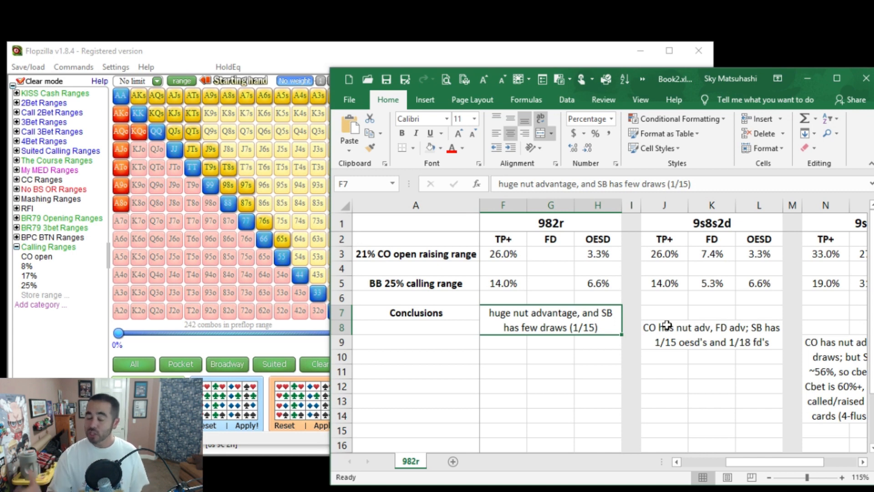
Bring the 9s8s2d and 9s8s2s columns into view together and examine the 9s8s2d conclusion.
key("Right")
key("Right")
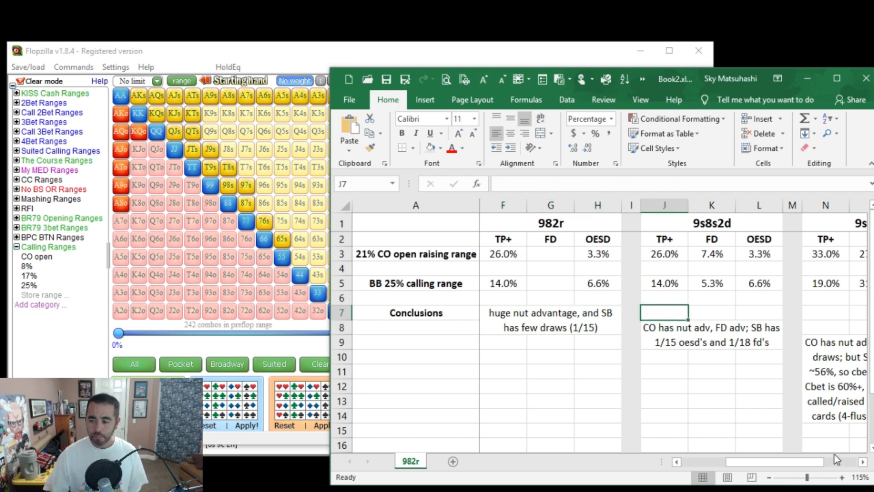
left_click(862, 462)
left_click(862, 462)
left_click(862, 462)
left_click(862, 462)
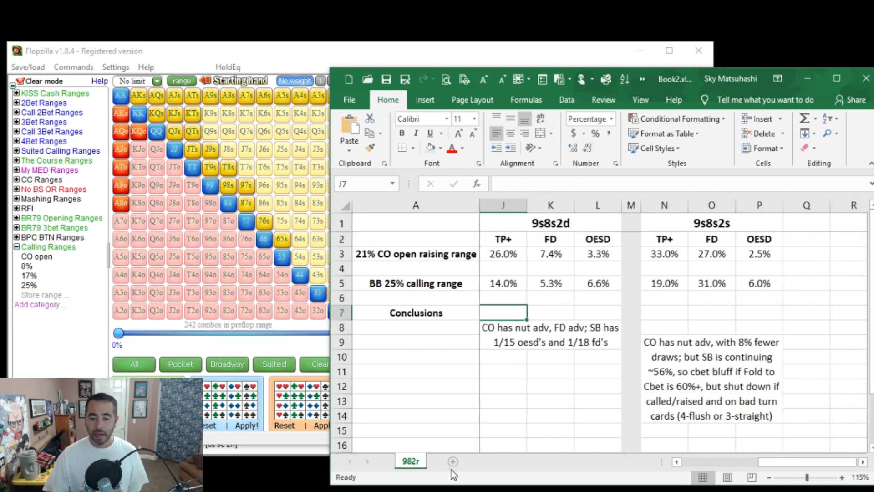
left_click(676, 462)
left_click(562, 335)
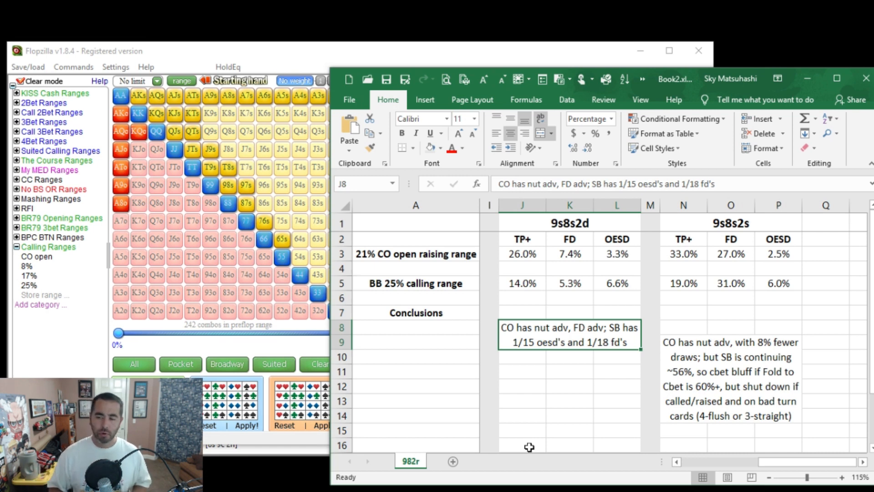
Bring the 9s8s2s columns fully into view and examine the conclusion written for that flop.
key("Right")
key("Right")
key("Right")
key("Right")
key("Right")
key("Right")
key("Right")
key("Right")
key("Right")
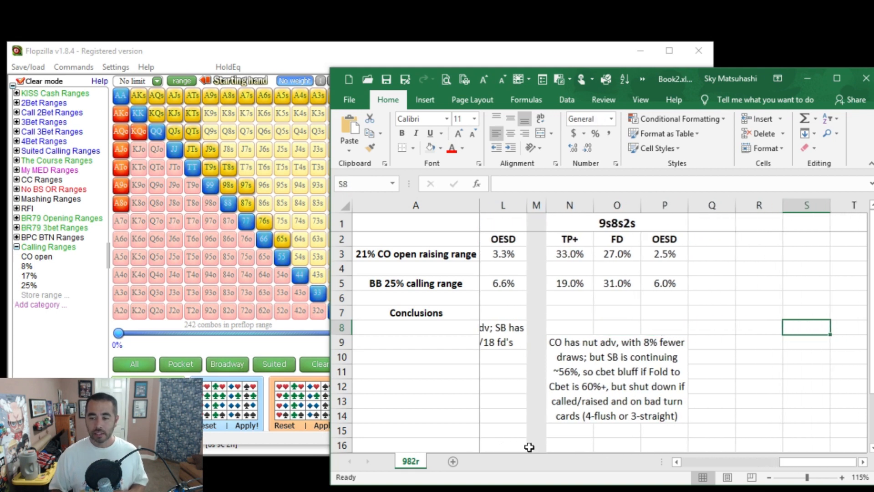
key("Right")
key("Left")
key("Left")
key("Left")
key("Left")
key("Down")
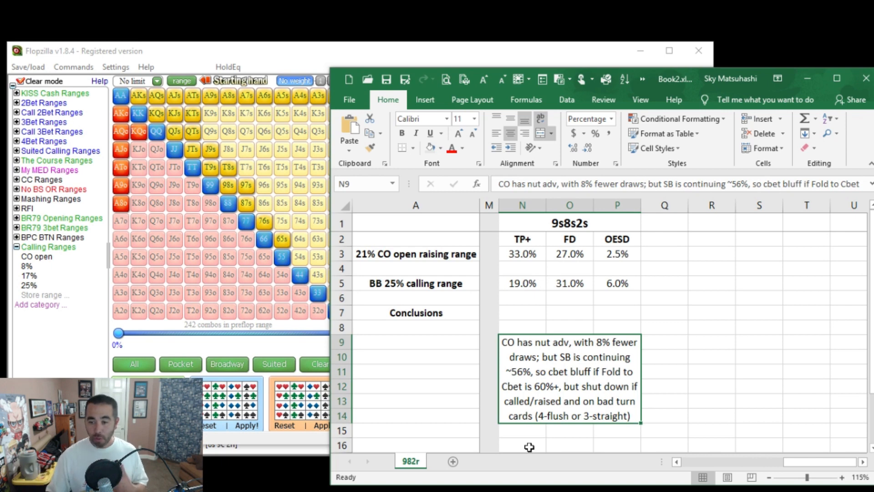
Check the 9s8s2s conclusion against the BB calling range's combined TP+, FD and OESD percentages, and against its FD and OESD alone.
left_click_drag(537, 283, 603, 284)
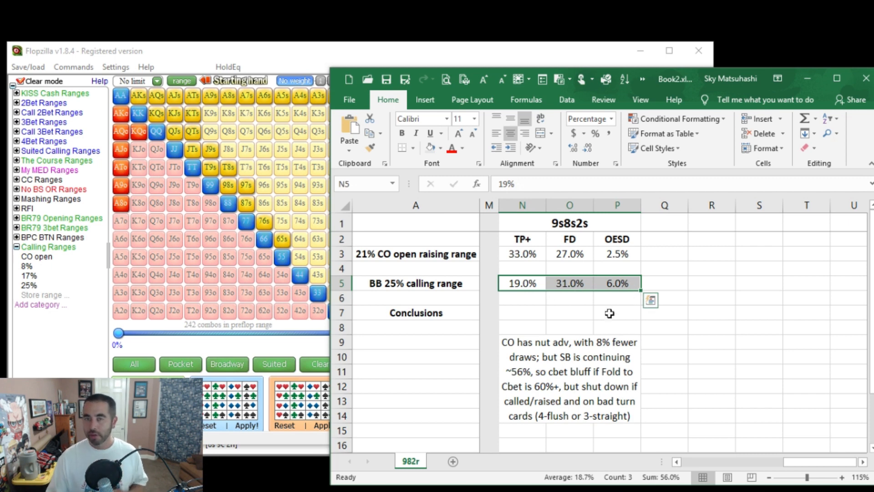
left_click(553, 375)
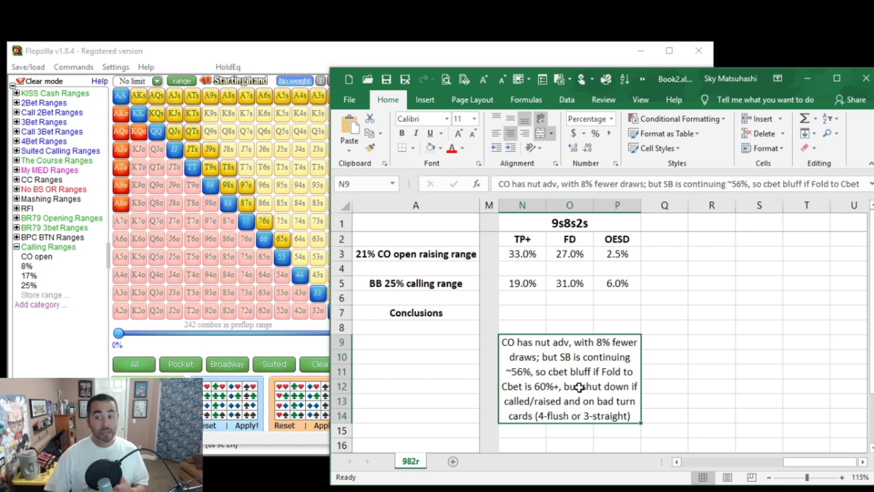
left_click_drag(576, 285, 606, 284)
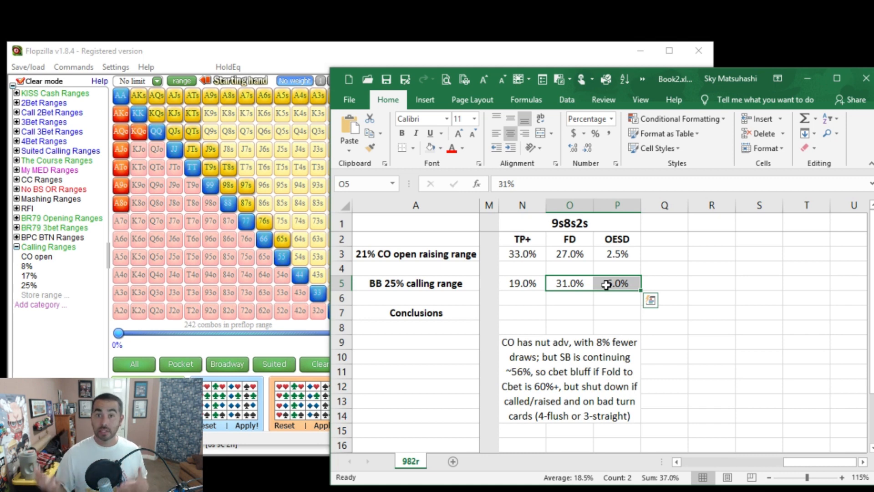
Go back across the flop comparison table from the 9s8s2s columns to the first flop's columns.
key("Down")
key("Left")
key("Left")
key("Left")
key("Left")
key("Left")
key("Left")
key("Left")
key("Left")
key("Left")
key("Left")
key("Left")
key("Left")
key("Left")
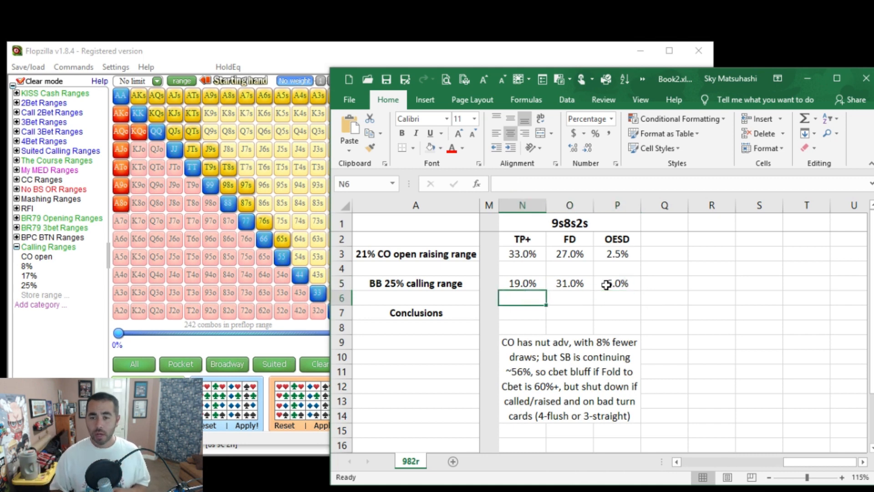